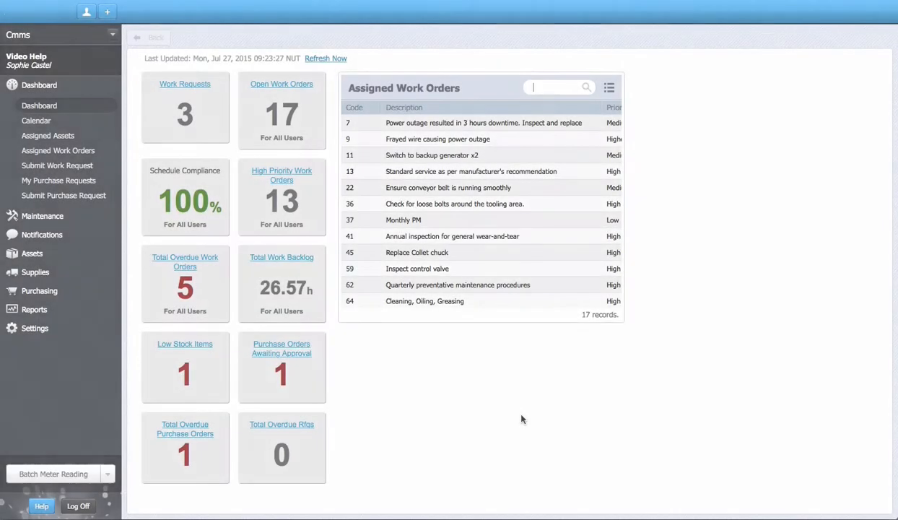
Create a new work order and select the CNC Lathe (A154) as its asset.
click(76, 216)
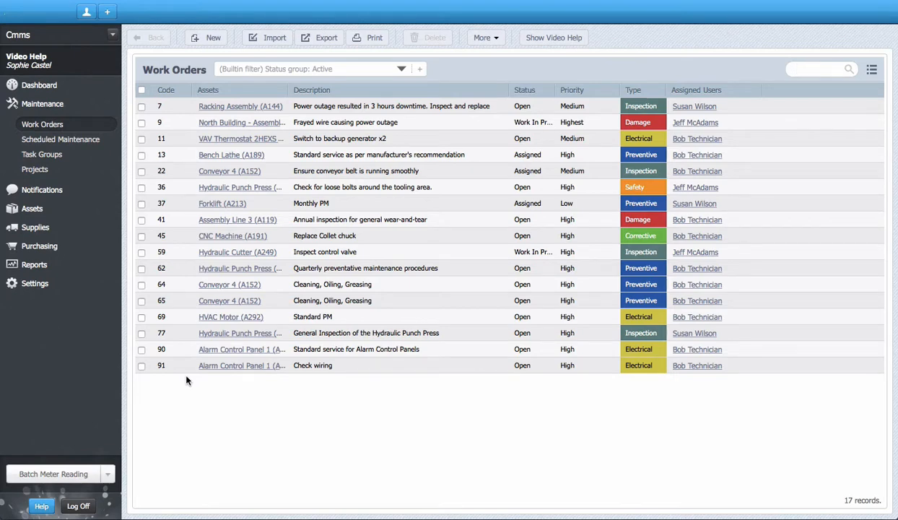
click(212, 40)
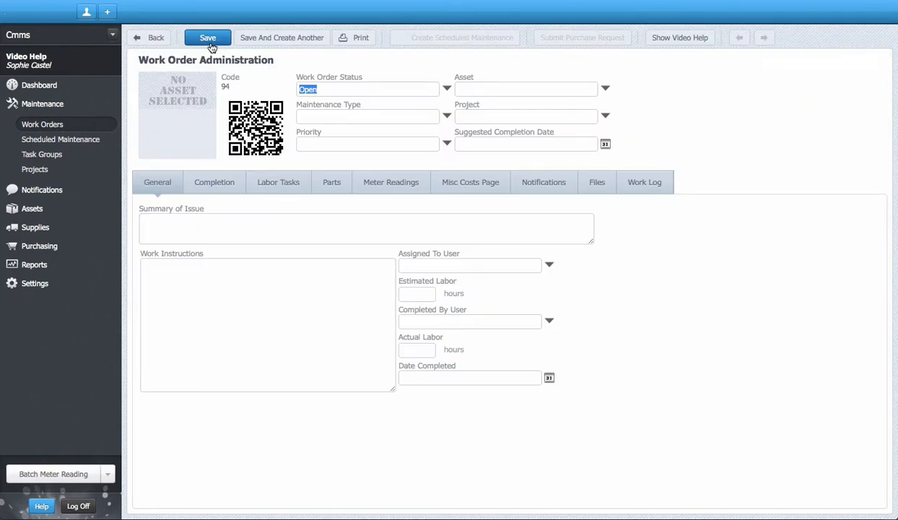
click(608, 92)
click(567, 116)
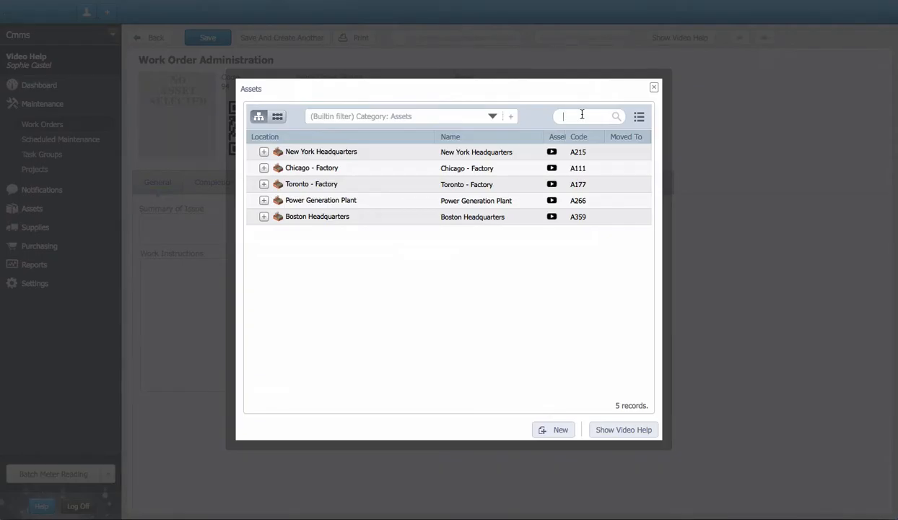
text(CNC)
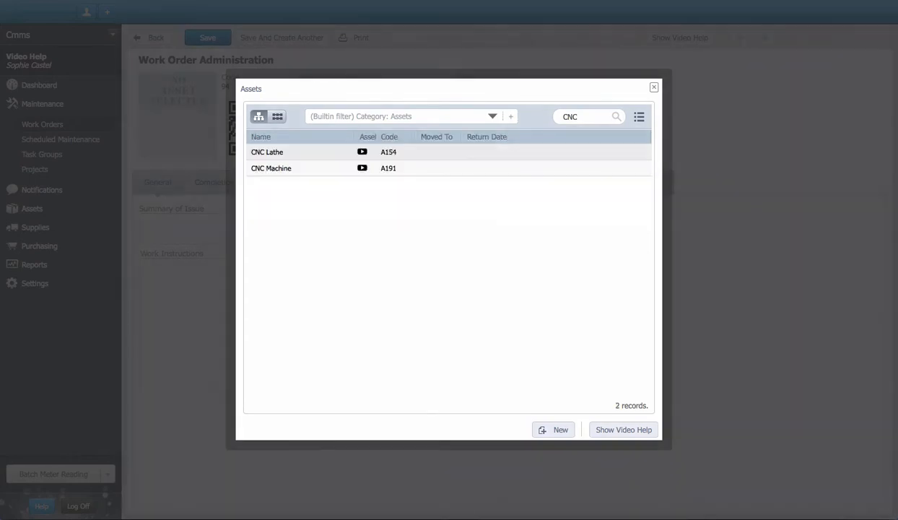
click(326, 158)
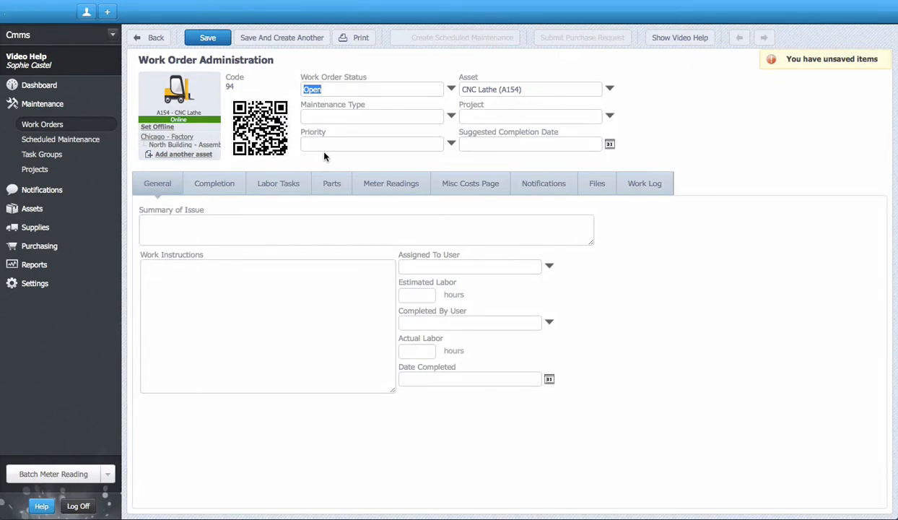
Set the work order's maintenance type to Breakdown, priority to High and suggested completion date to Jul 27, 2015.
click(453, 117)
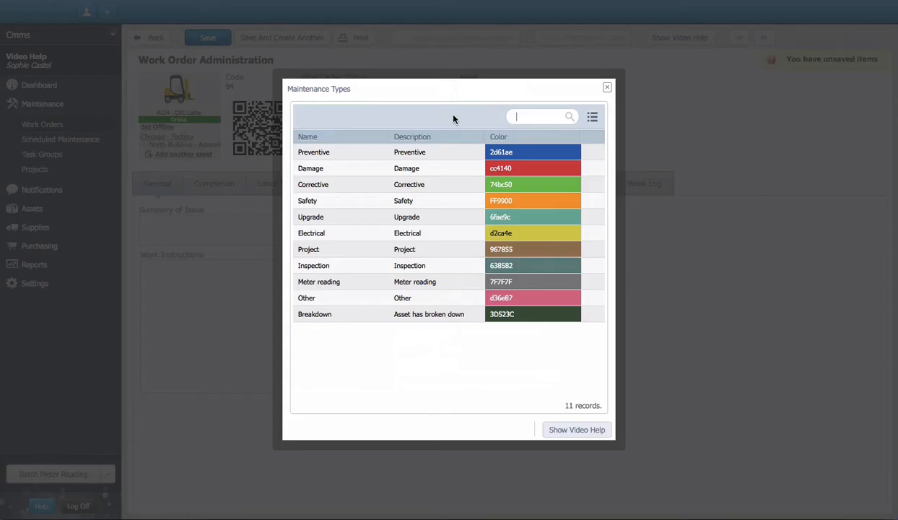
click(342, 312)
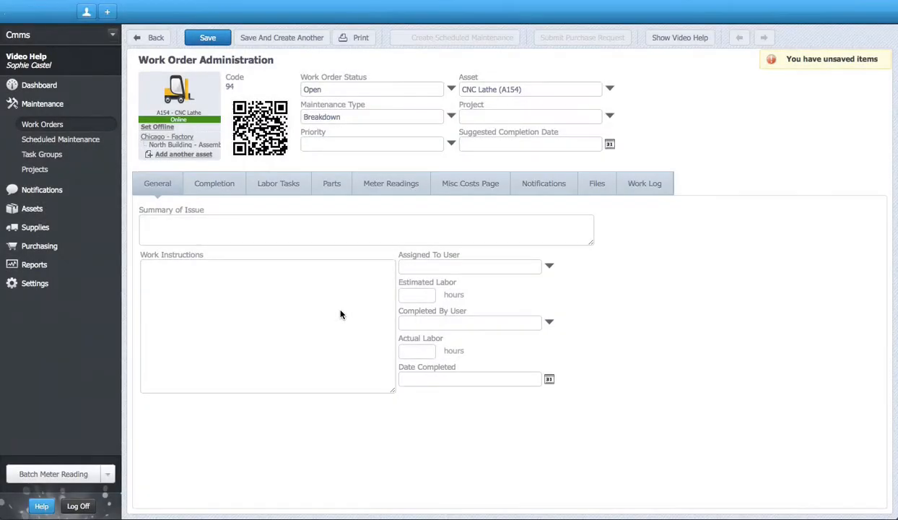
click(451, 143)
click(442, 168)
click(609, 144)
click(513, 120)
Enter "System coolant leak" as the summary of issue and "Investigate issue" as the work instructions.
click(281, 223)
text(System co)
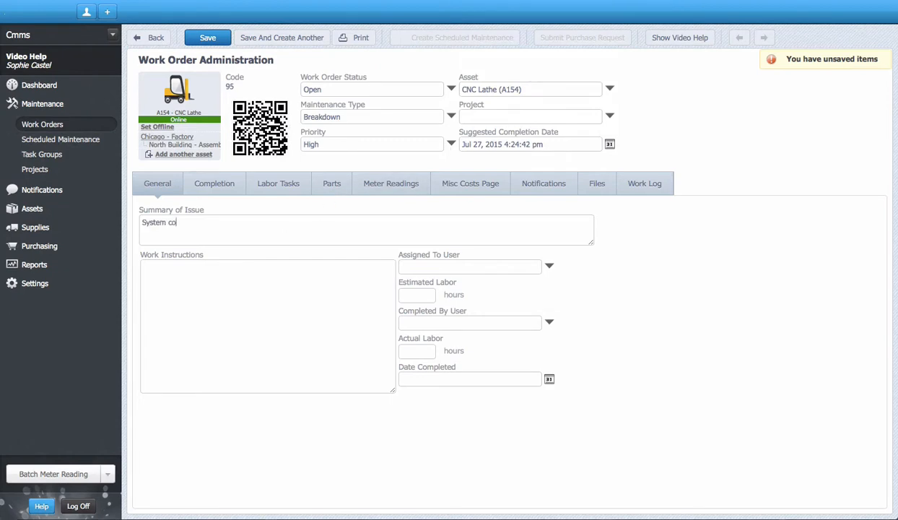
text(olant leak)
click(285, 290)
text(Investigate is)
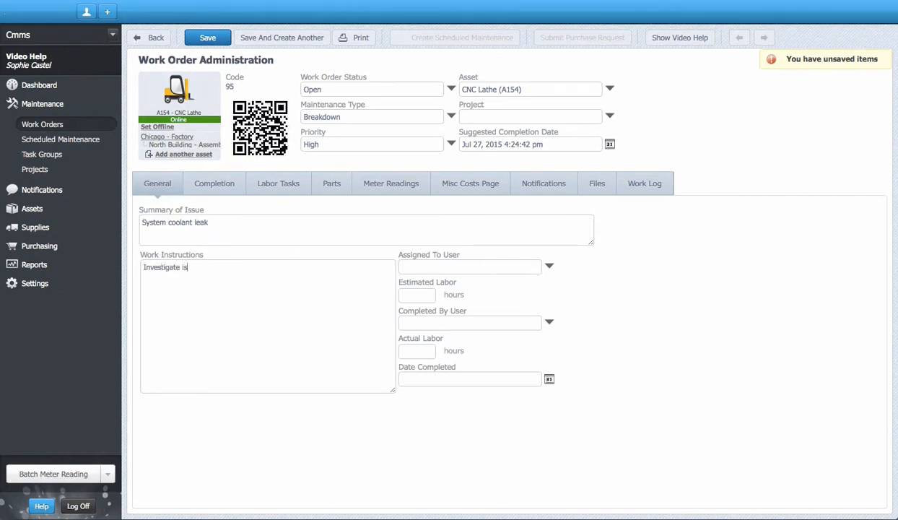
text(sue)
Assign the work order to the technician user and set the estimated labor to 3 hours.
click(542, 264)
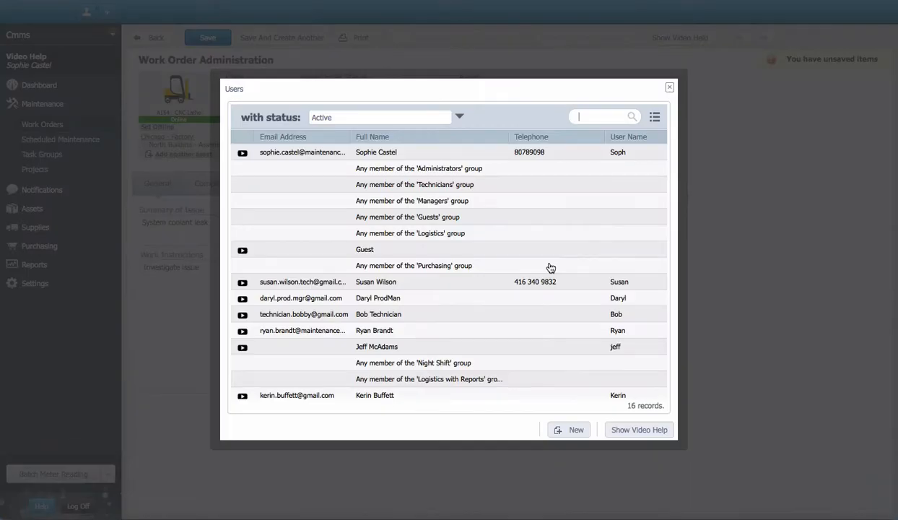
click(427, 315)
click(416, 297)
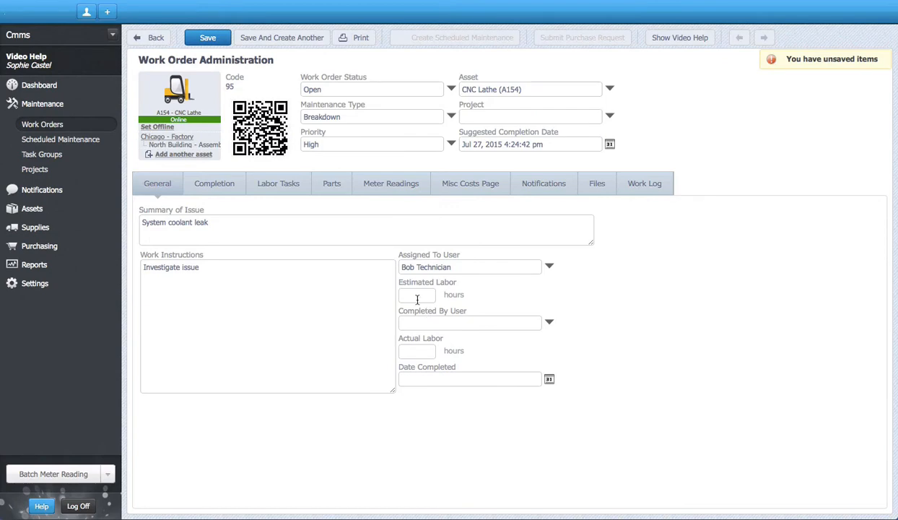
text(3)
Add a new labor task to the work order with the description "Perform lockout".
click(282, 193)
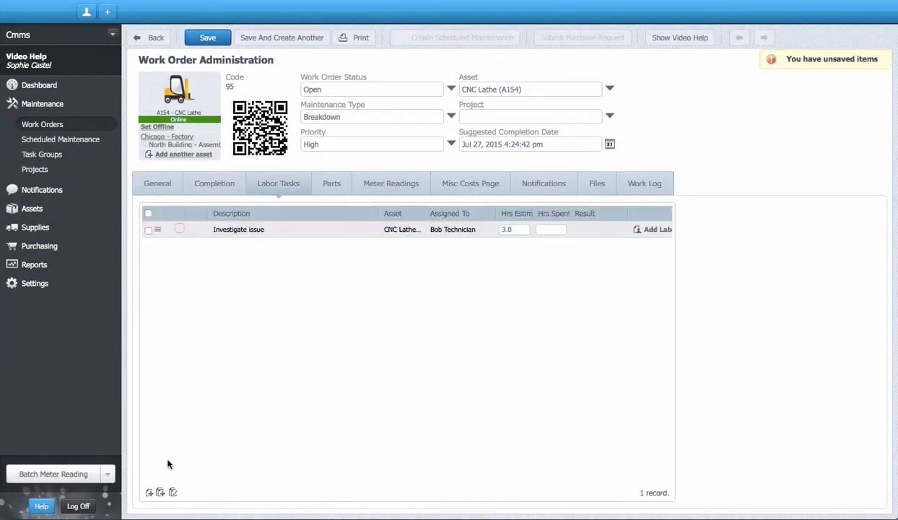
click(148, 493)
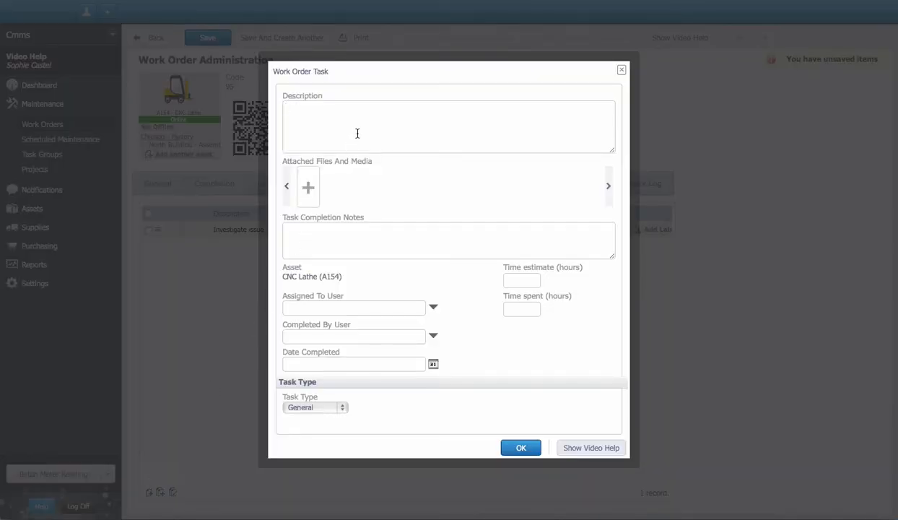
text(Perform lockout)
Upload Lockout Procedures.pdf from the Desktop and attach it to the lockout task.
click(315, 202)
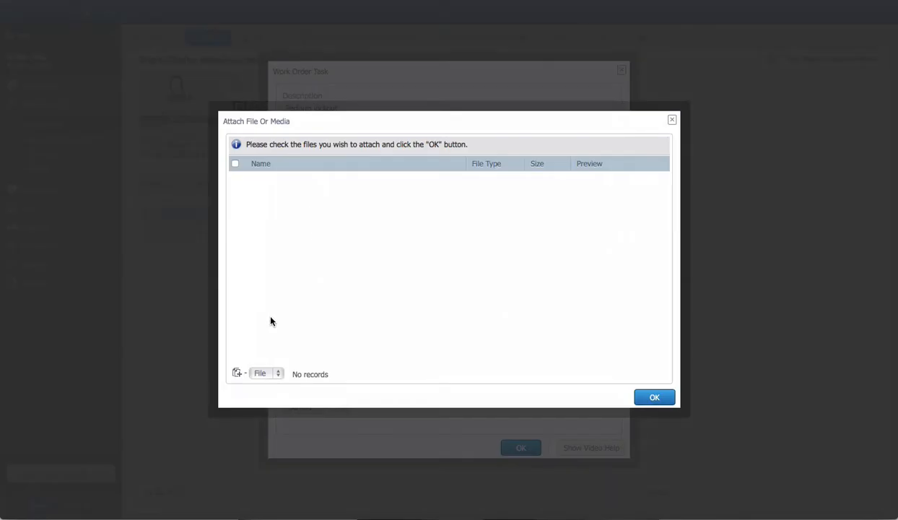
click(238, 374)
click(422, 44)
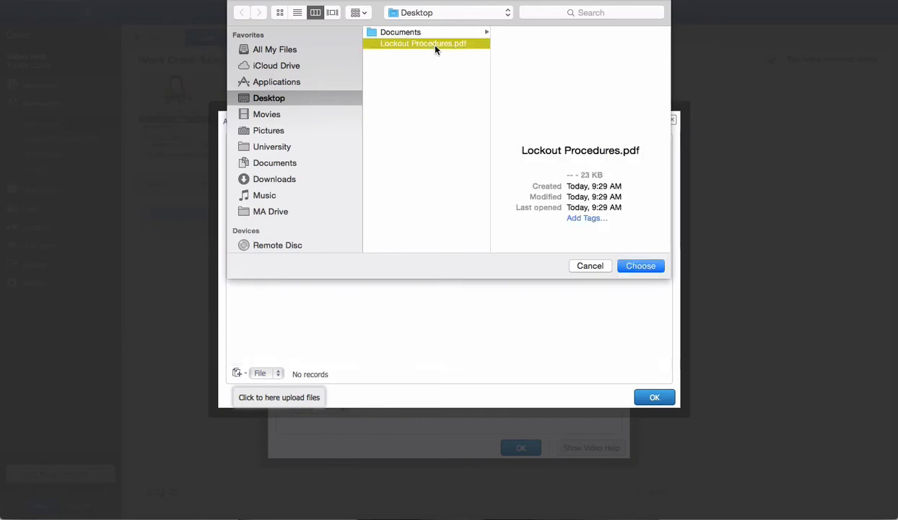
click(629, 264)
click(235, 180)
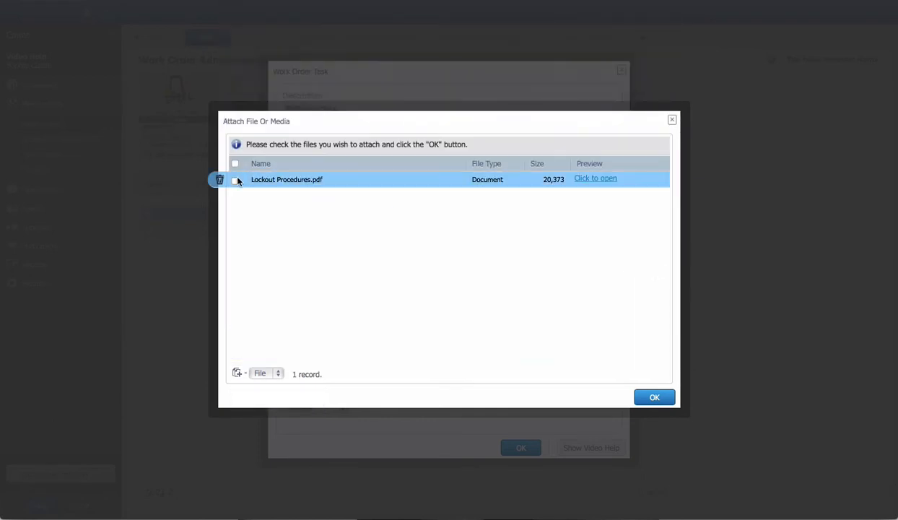
click(654, 398)
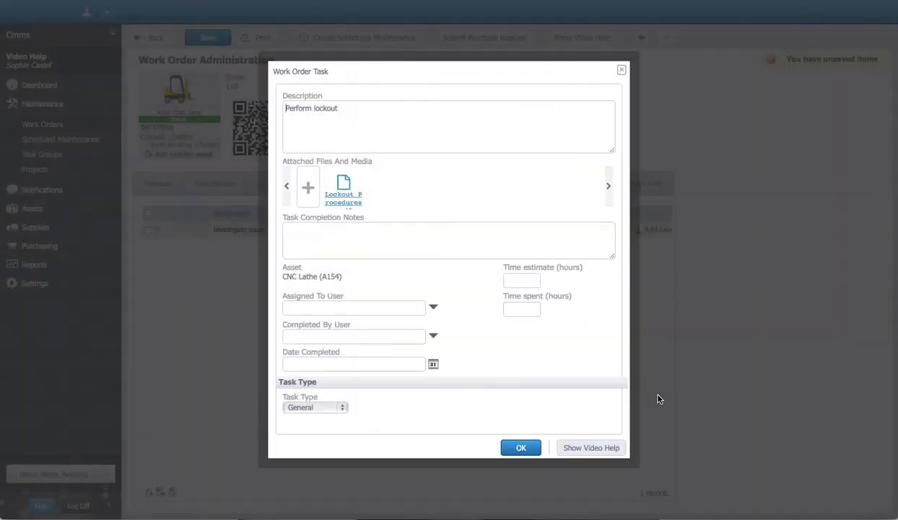
Assign the lockout task to the technician user with a time estimate of 1 hour and confirm the task.
click(433, 310)
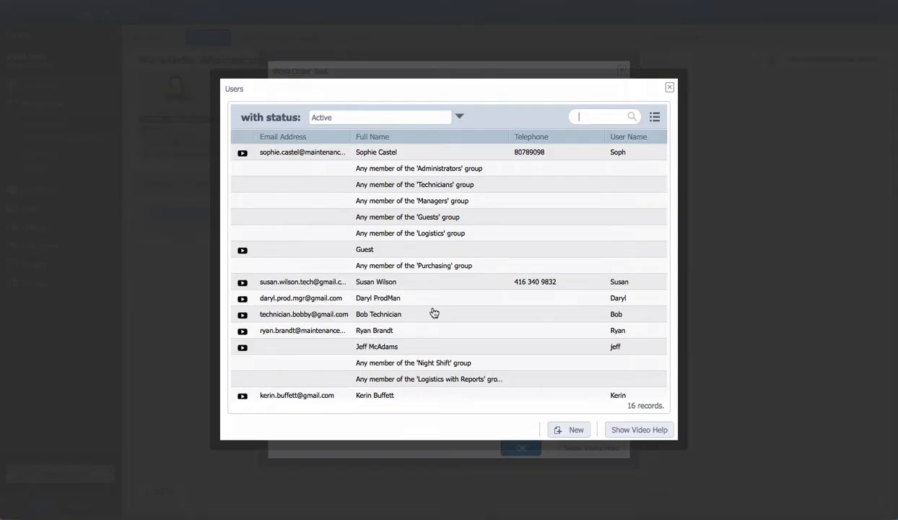
click(434, 313)
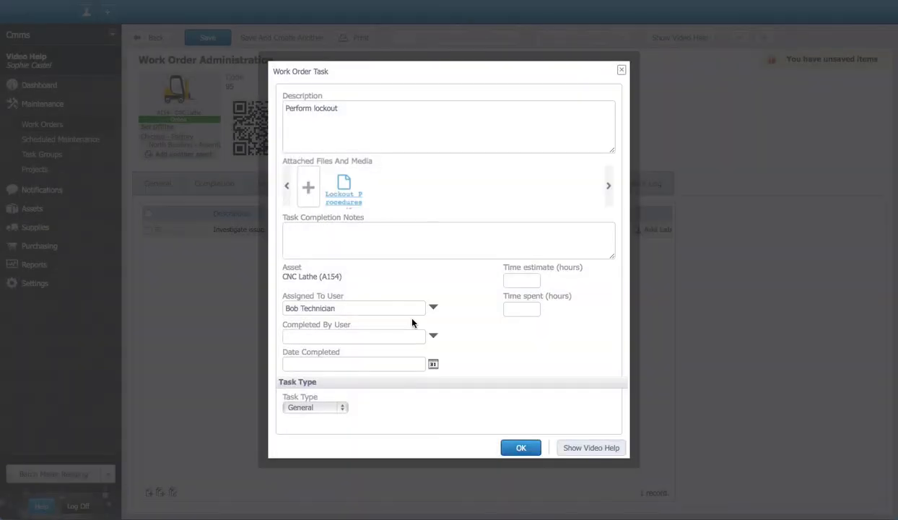
click(527, 280)
text(0.45)
click(520, 448)
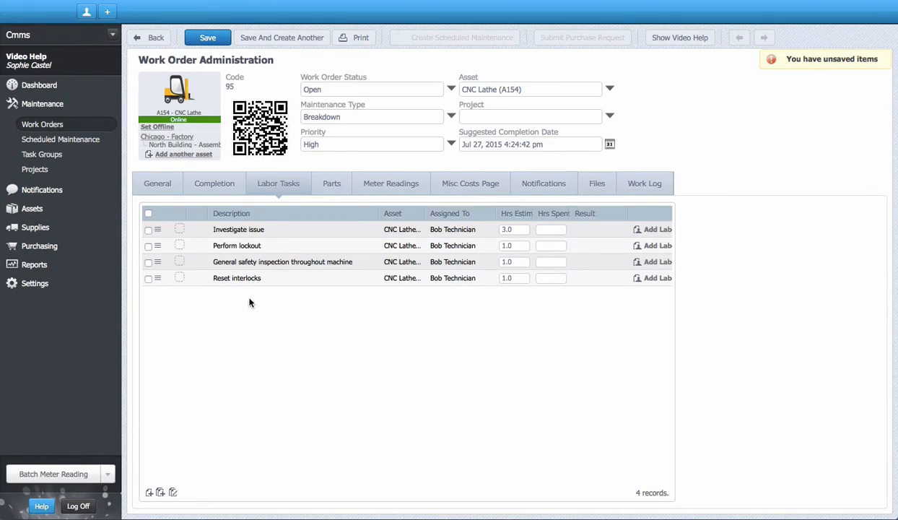
Review the work order's general instructions against its labor tasks and save the work order.
click(158, 186)
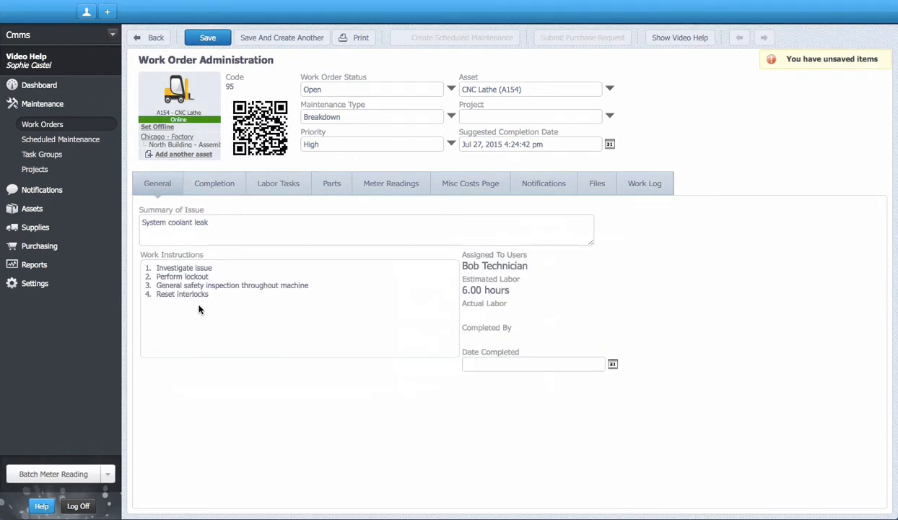
click(272, 193)
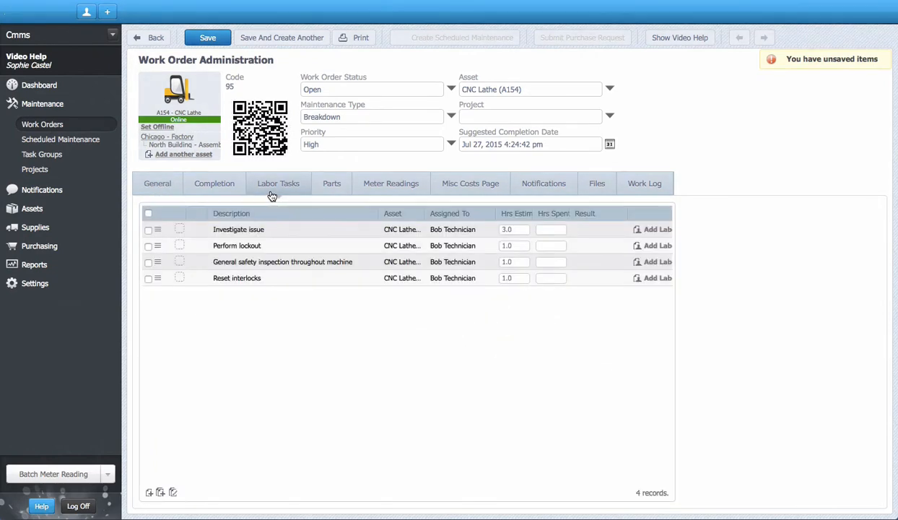
click(172, 193)
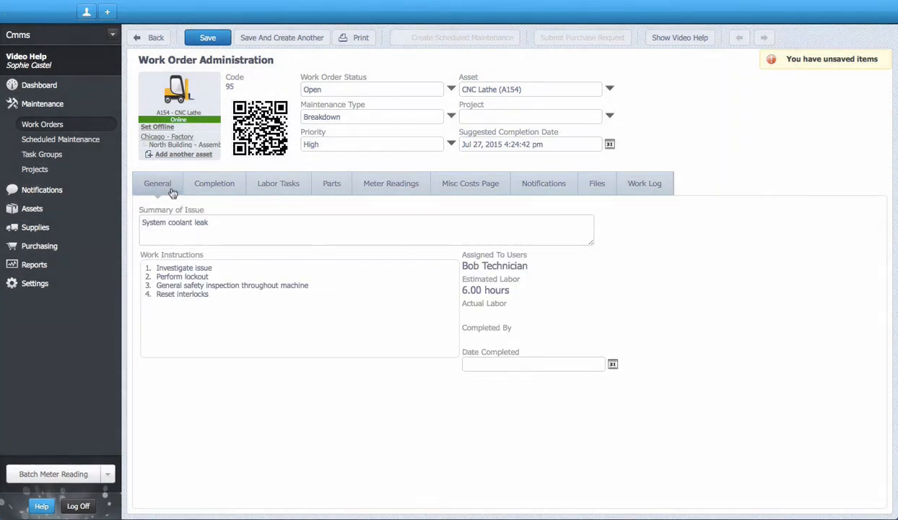
click(207, 37)
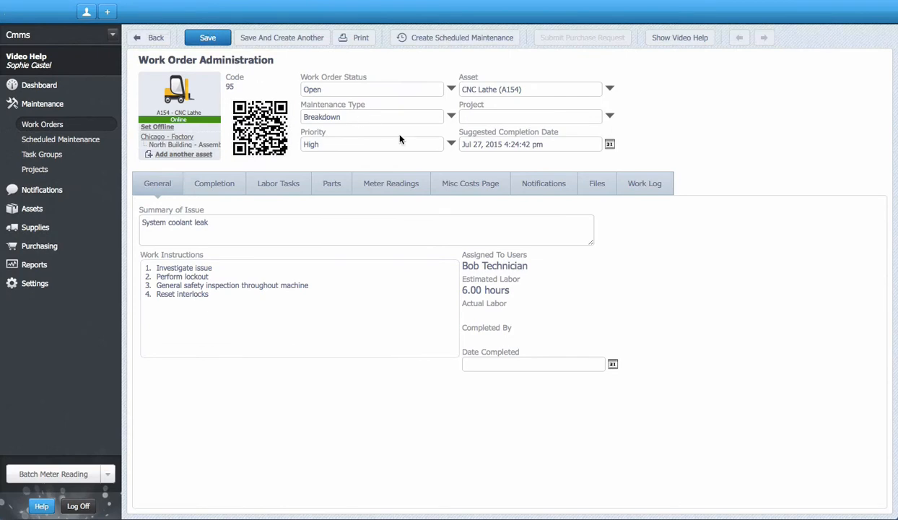
Add the production manager to the work order's notifications with only Notify On Completion enabled, and save.
click(546, 189)
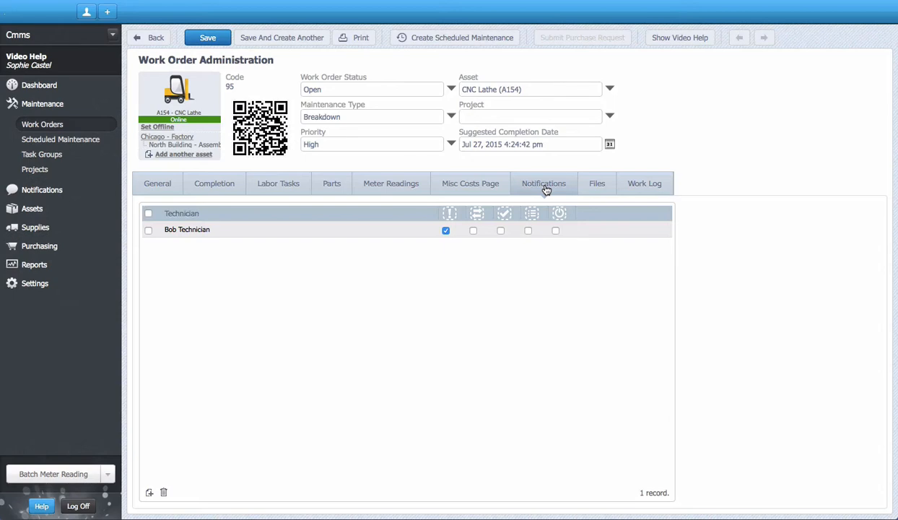
click(149, 492)
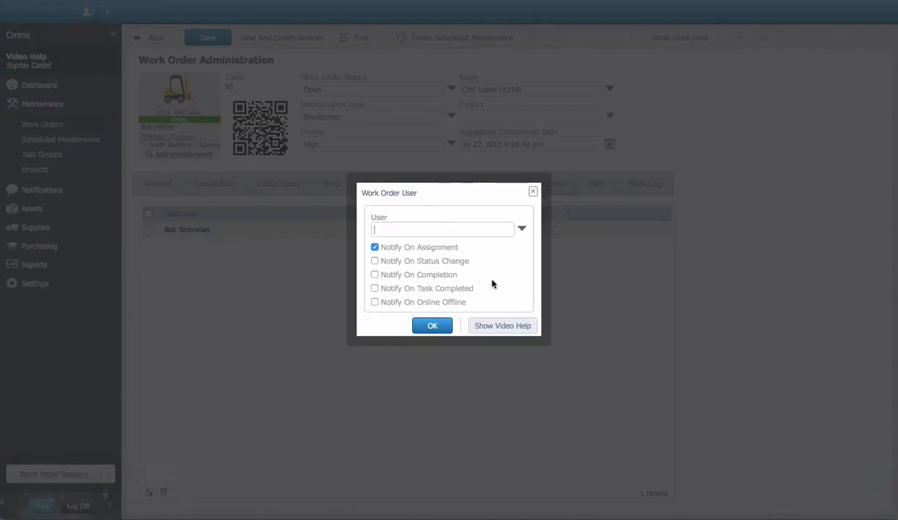
click(521, 229)
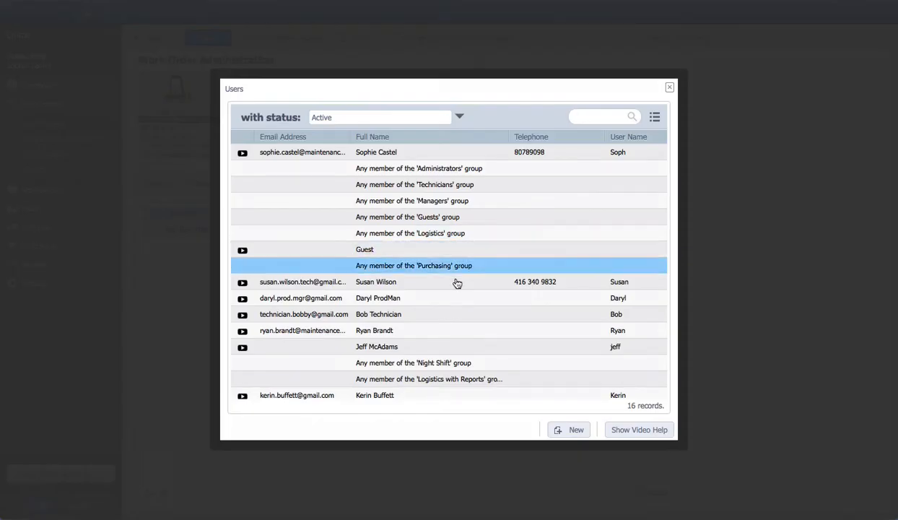
click(457, 298)
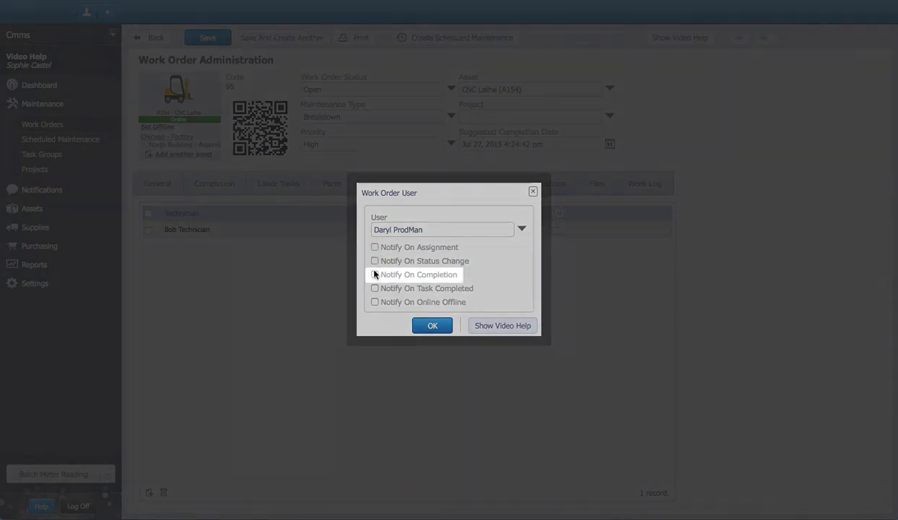
click(374, 274)
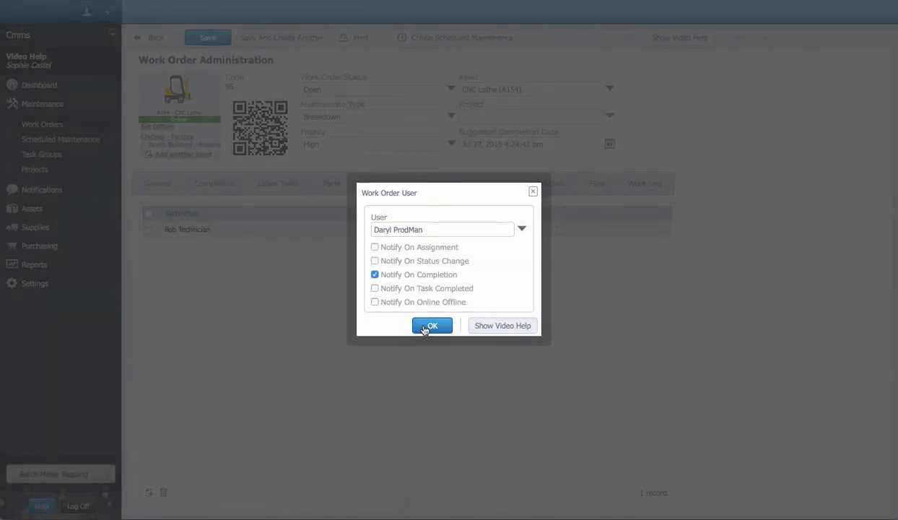
click(427, 326)
click(218, 37)
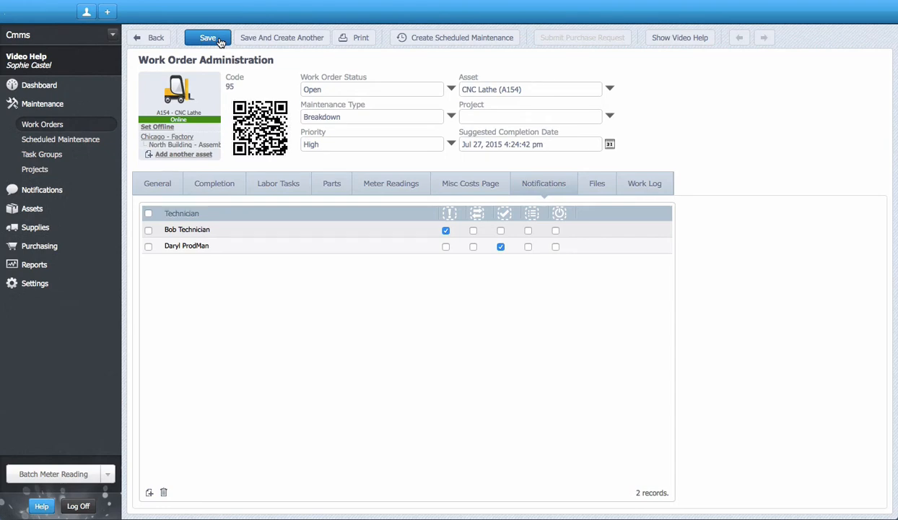
Upload CNC Lathe Operator's Manual.pdf to the work order's files as a File and save the work order.
click(605, 192)
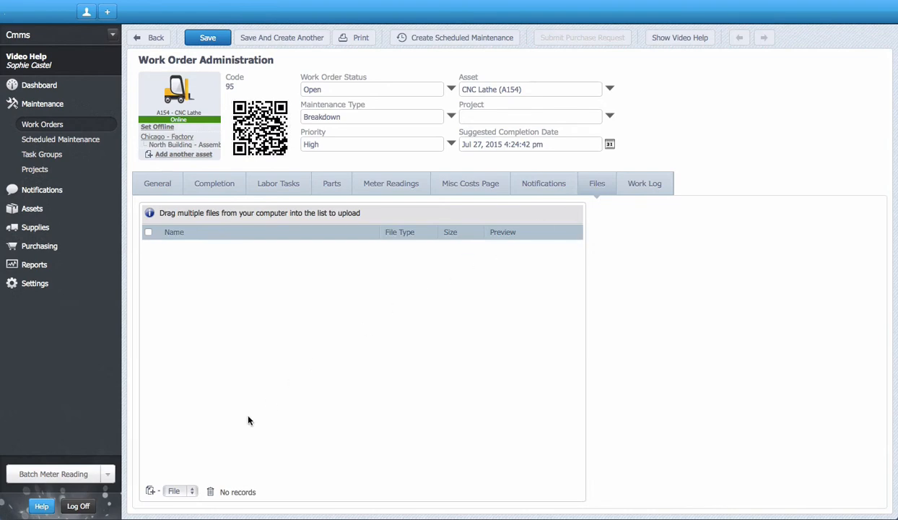
click(184, 490)
click(175, 439)
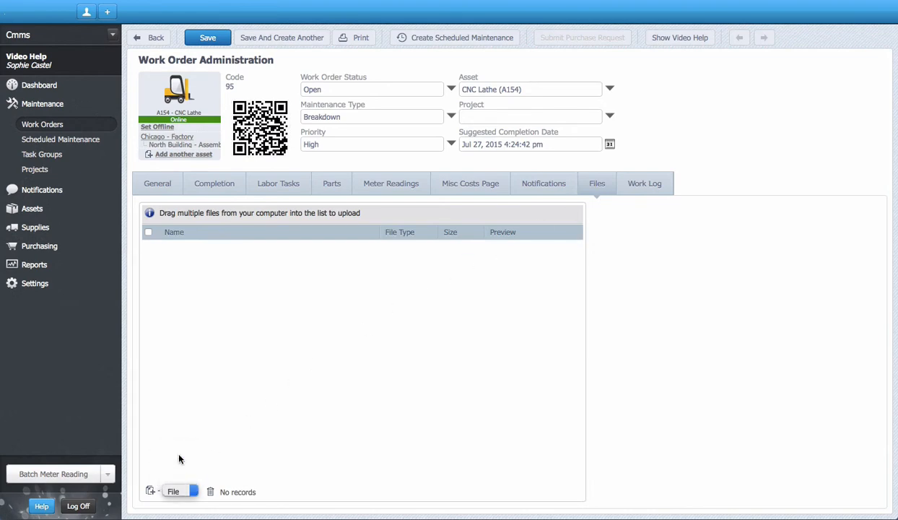
click(151, 492)
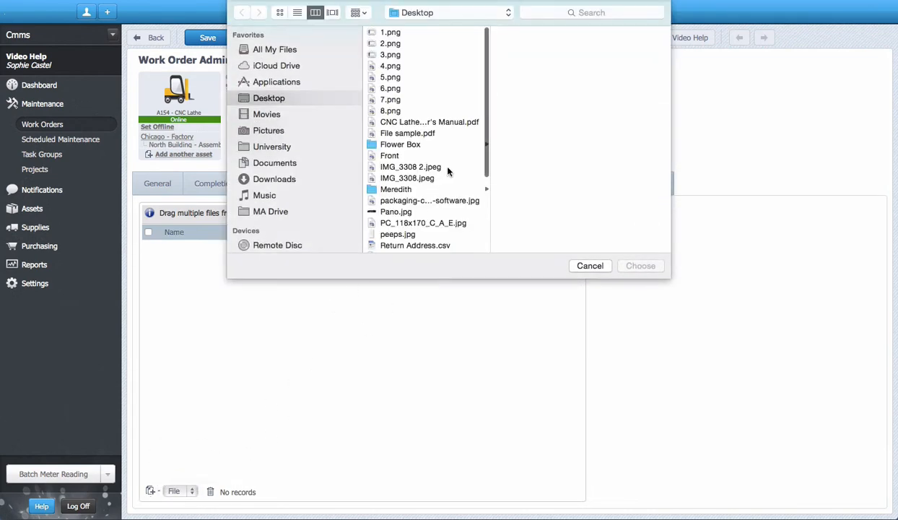
click(465, 124)
double_click(465, 124)
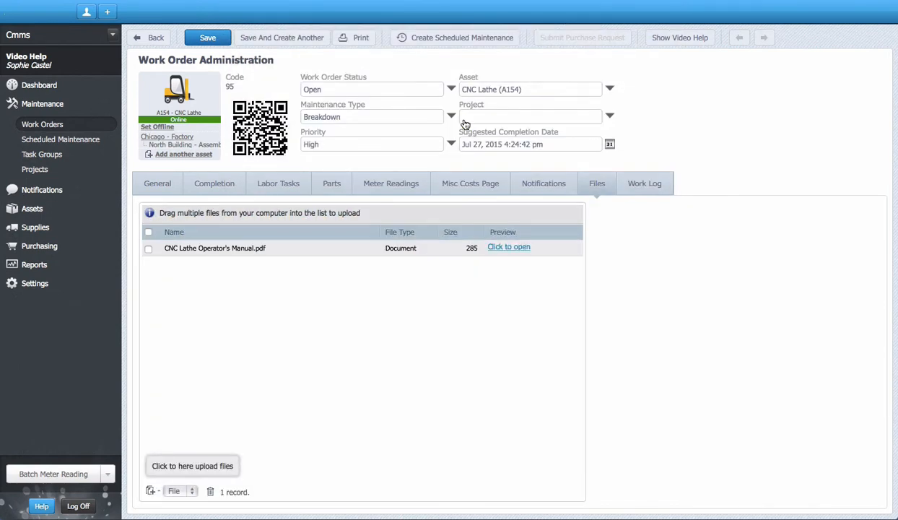
click(217, 39)
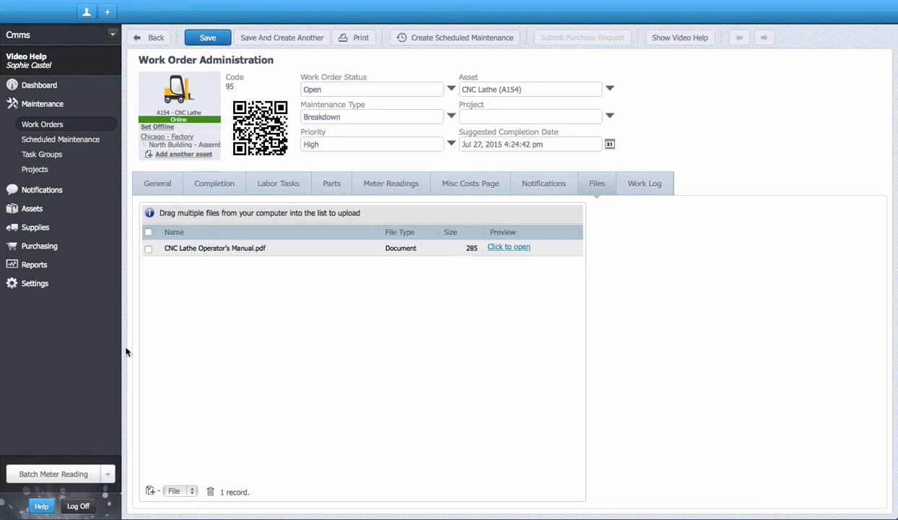
Log off the current account and sign in as the technician with the user name and account password.
click(84, 505)
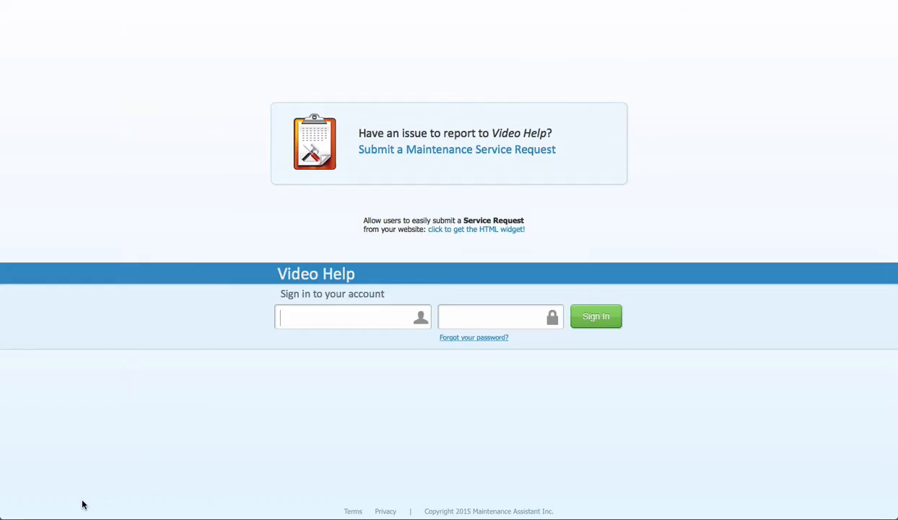
text(Bob)
key(Tab)
text(*****)
key(Return)
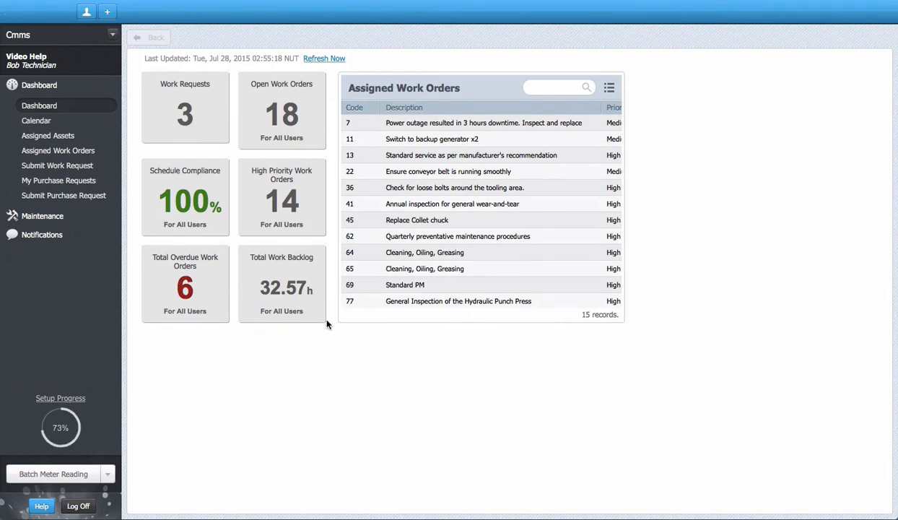
Open the assigned System coolant leak work order for the CNC Lathe and display its labor tasks.
click(70, 156)
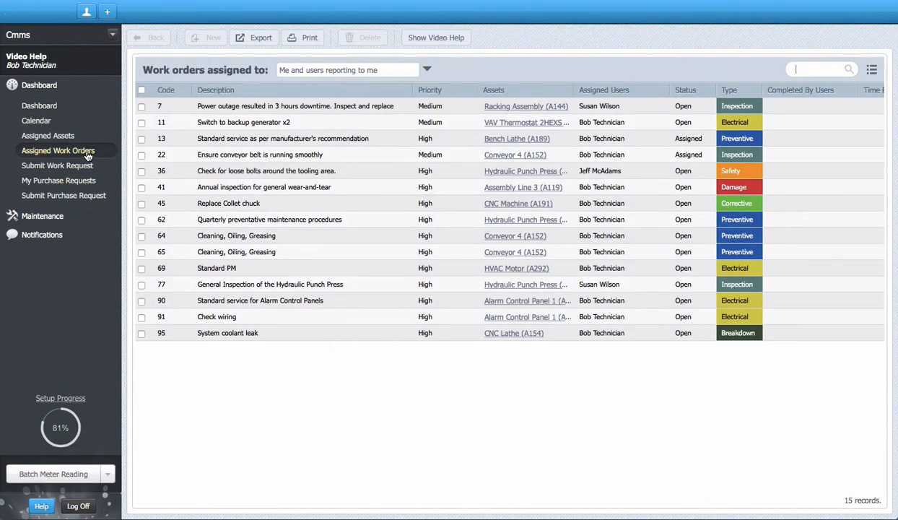
click(278, 334)
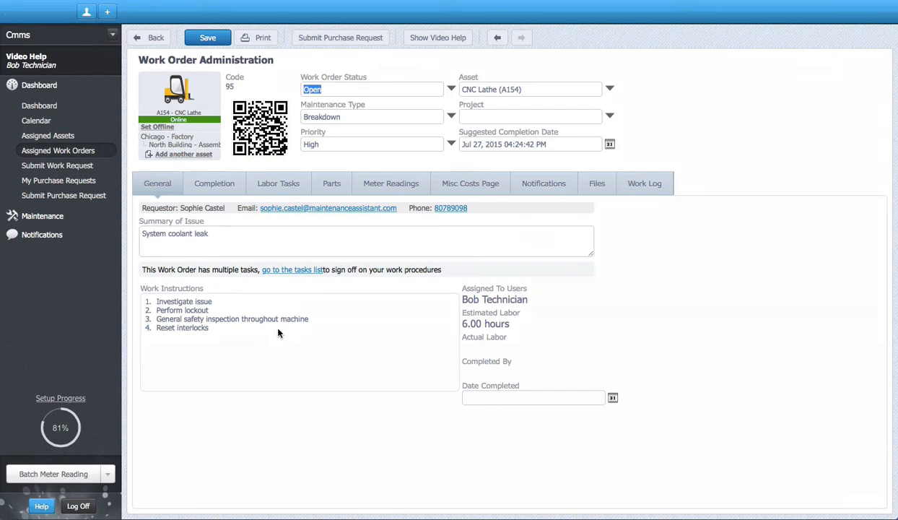
click(281, 192)
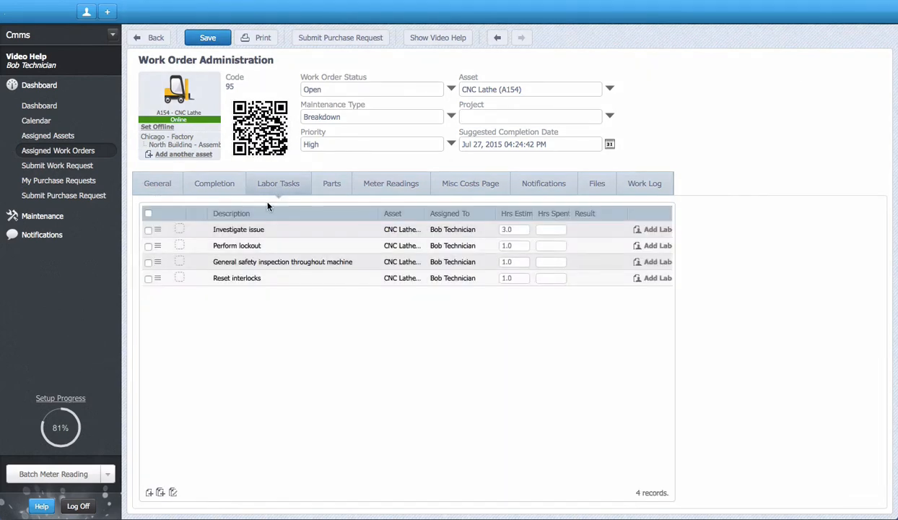
Record the technician as the Completed By User of the Investigate issue task and confirm the task.
double_click(233, 231)
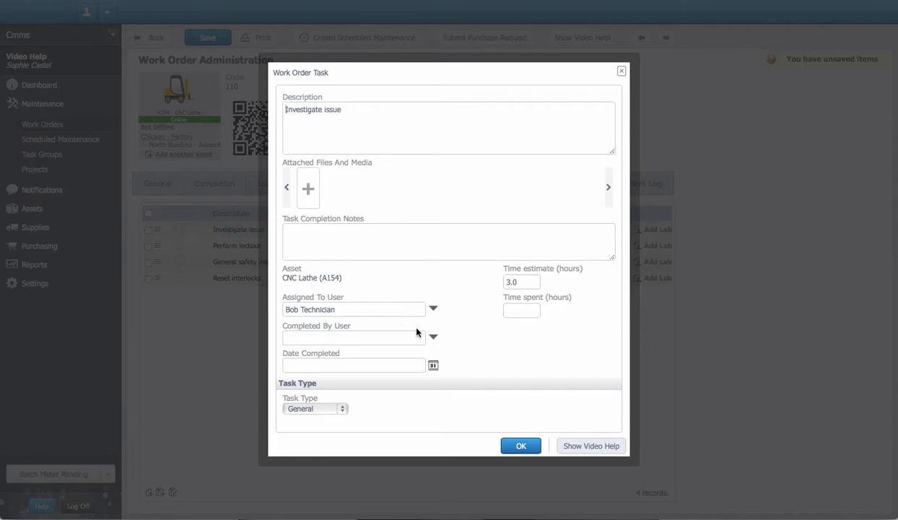
click(417, 332)
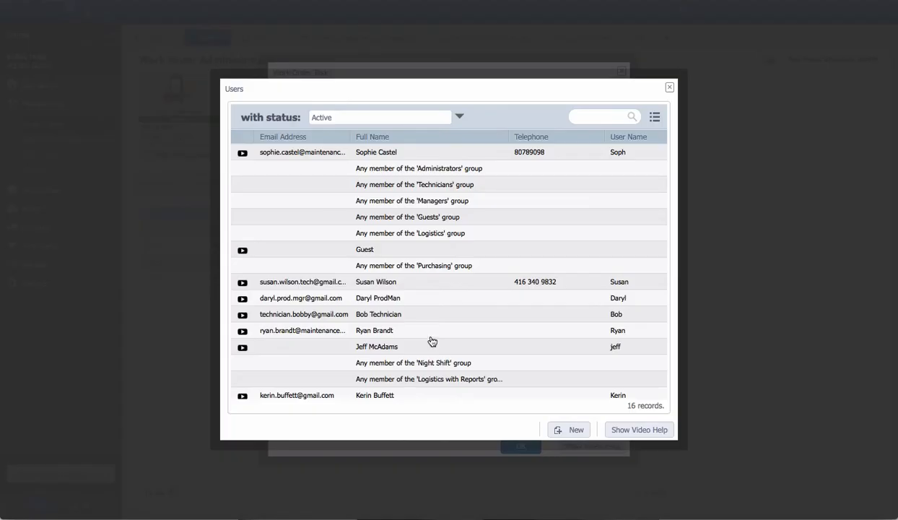
double_click(411, 317)
click(533, 445)
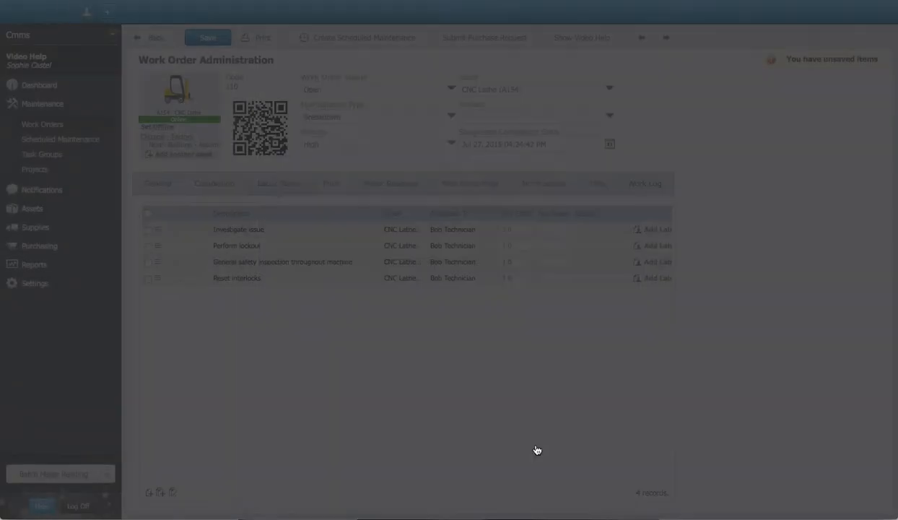
Batch edit all four labor tasks to set the technician as Completed By User for every item.
click(148, 214)
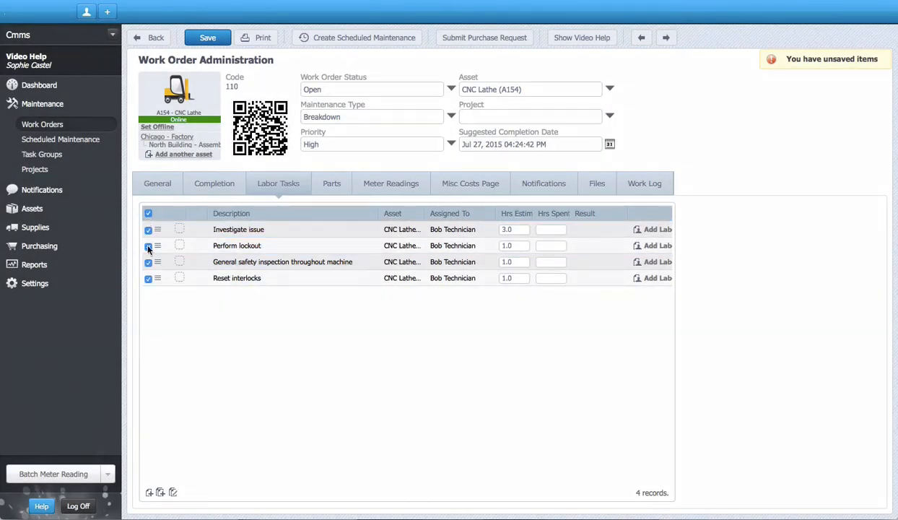
click(172, 491)
click(388, 174)
text(bob)
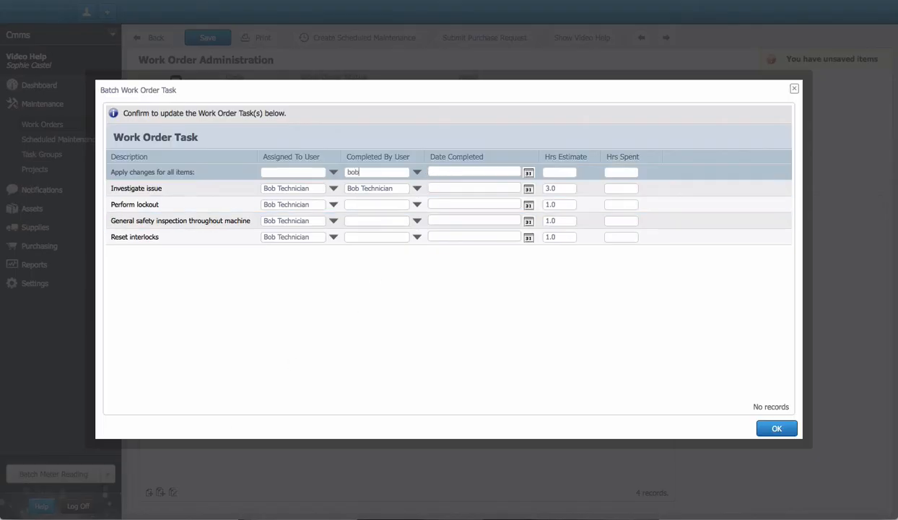
key(Return)
click(358, 153)
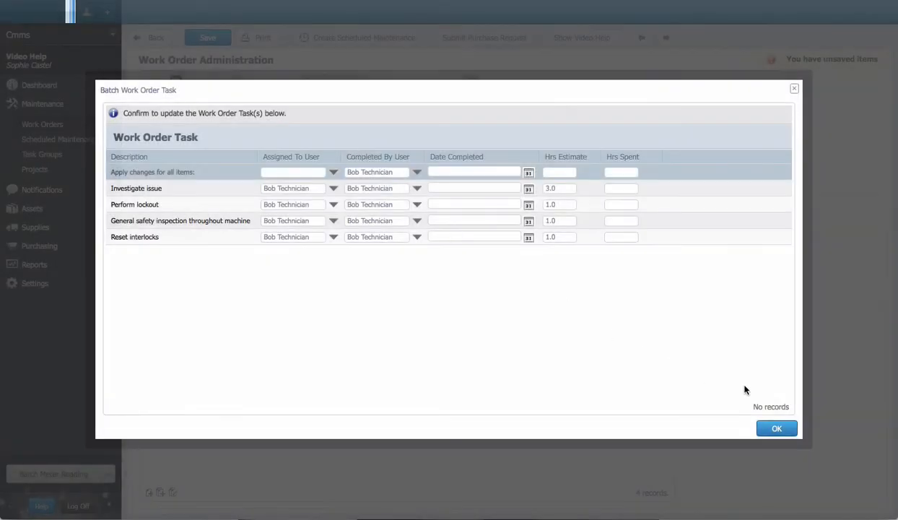
click(777, 429)
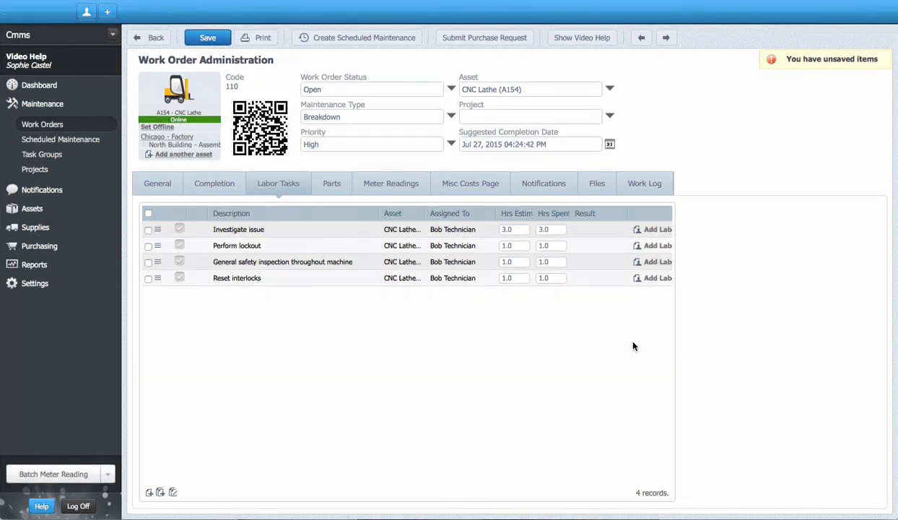
Add the 1/2" Lead Screw (A190) from Storage to the work order's parts with an actual quantity used of 1.
click(336, 189)
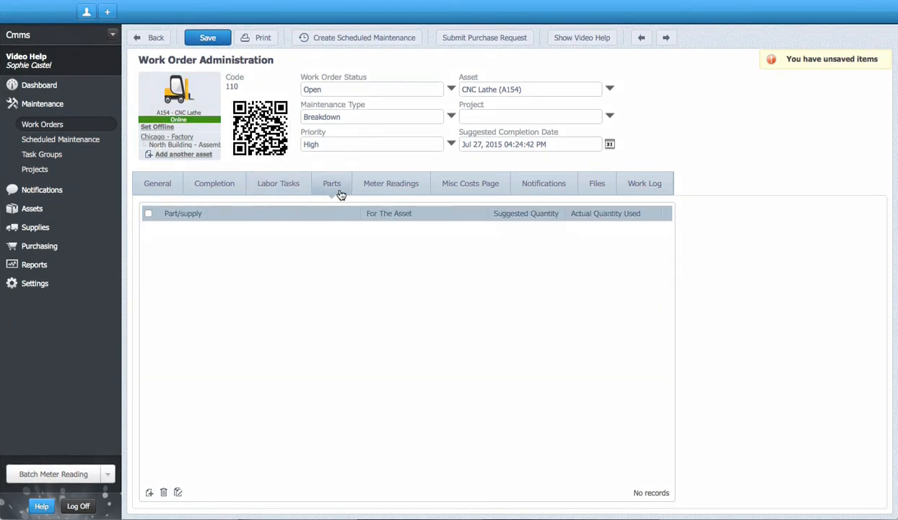
click(149, 493)
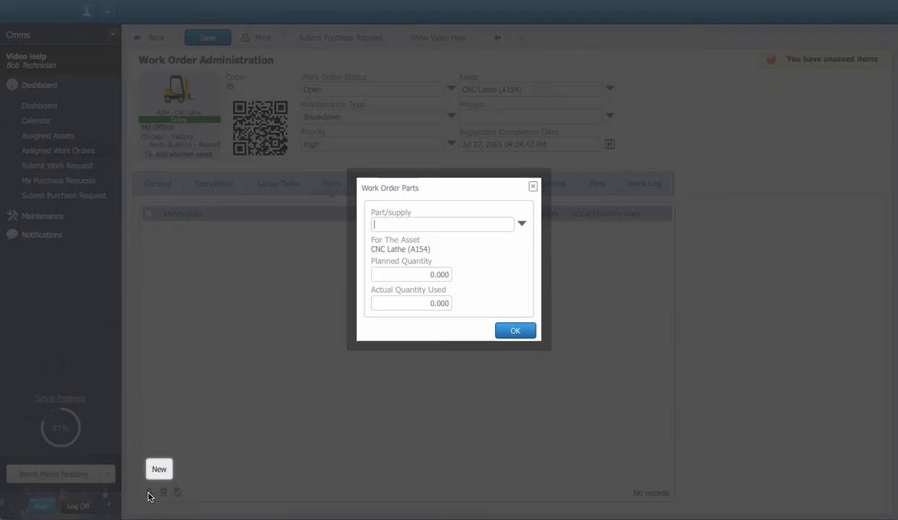
text(1/2)
key(Return)
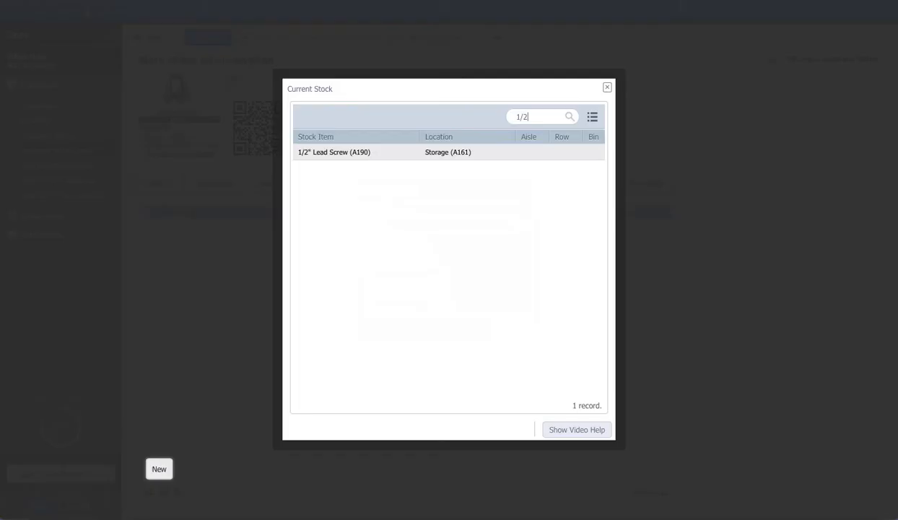
double_click(371, 161)
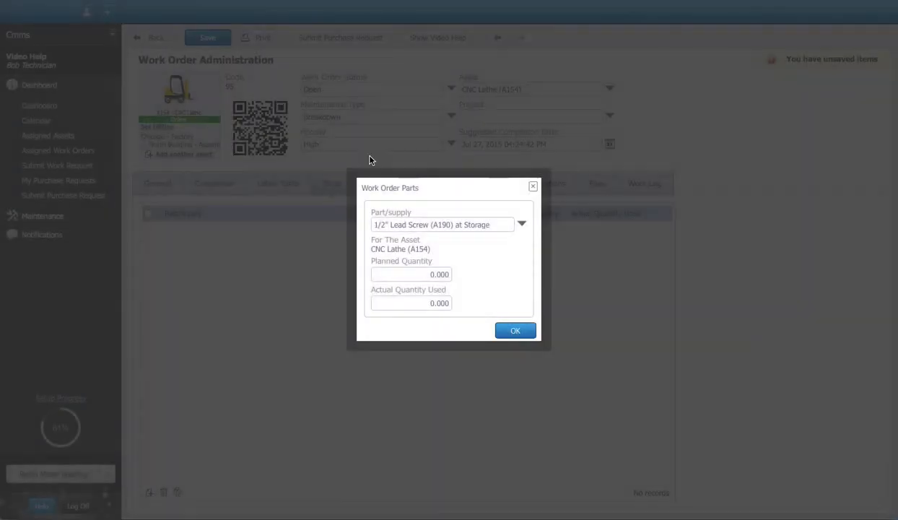
click(446, 303)
text(1)
click(503, 331)
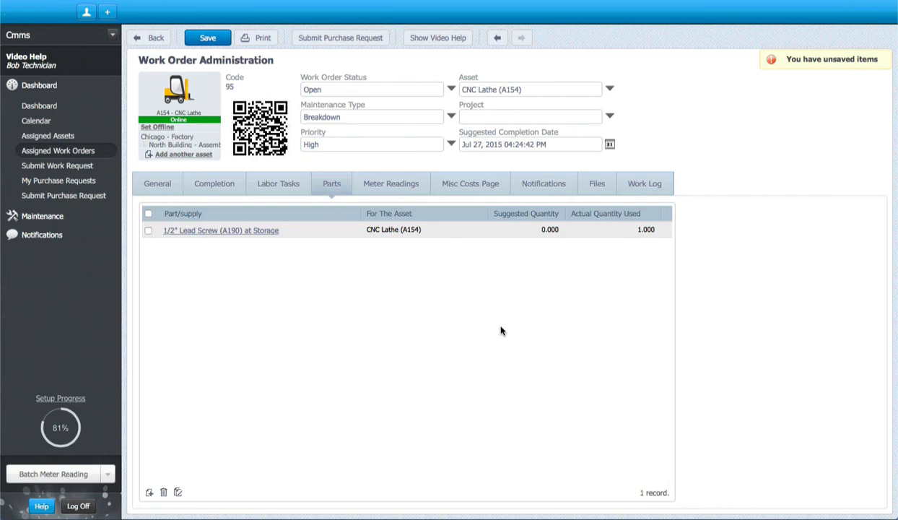
Add an Emergency Shipping miscellaneous cost described as "Emergency order" with an actual total cost of 12.34.
click(462, 191)
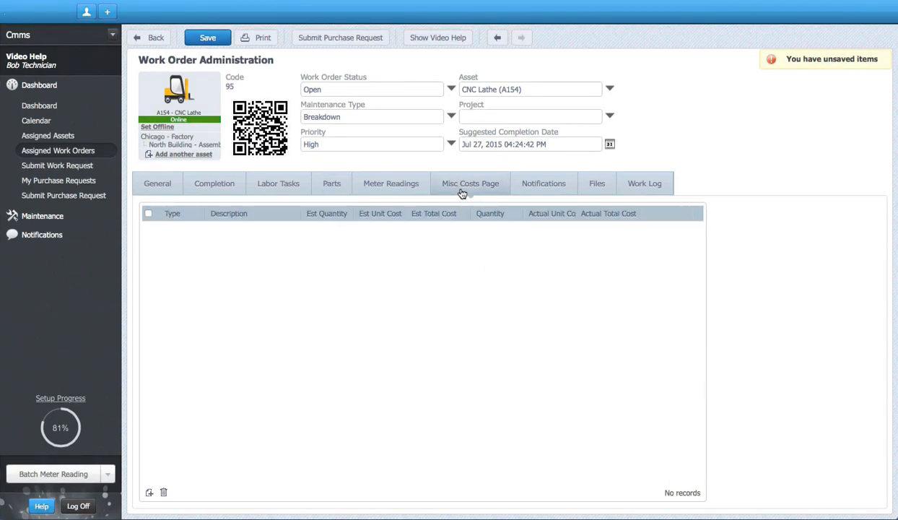
click(149, 492)
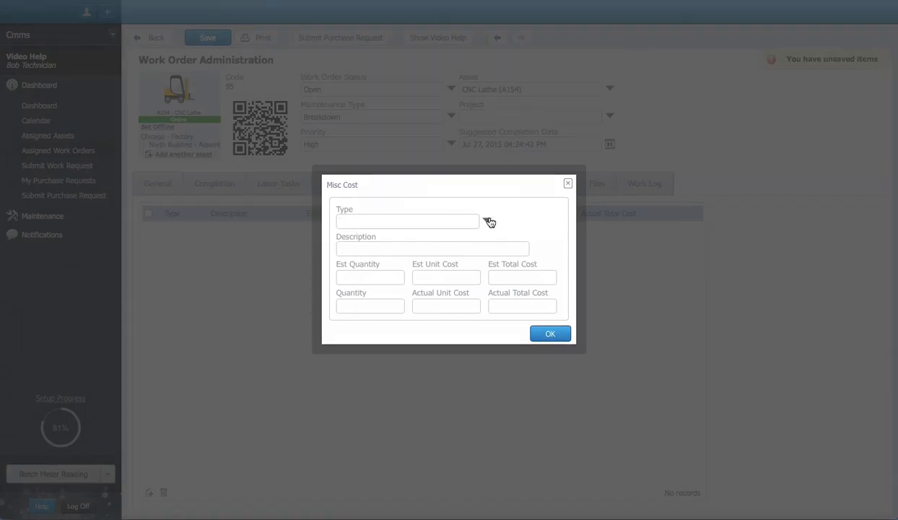
click(488, 221)
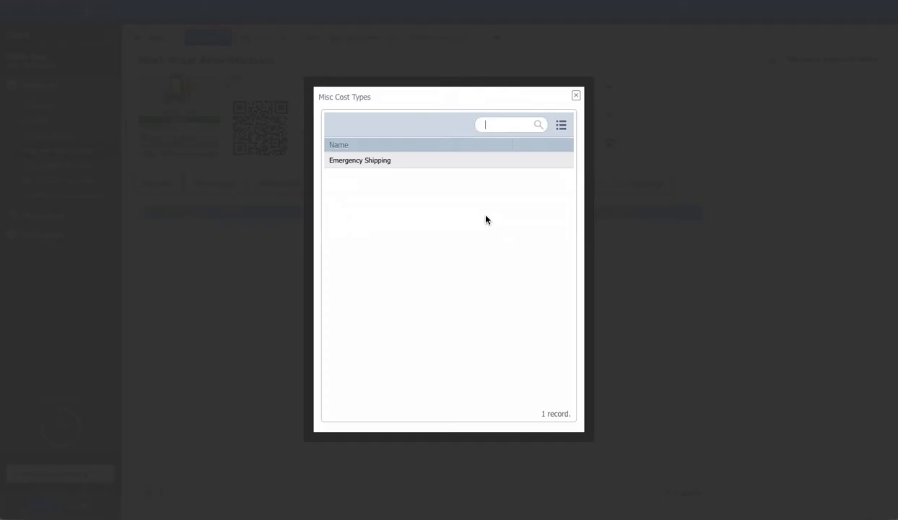
click(432, 169)
click(511, 307)
text(12.34)
click(430, 252)
text(Emergency order)
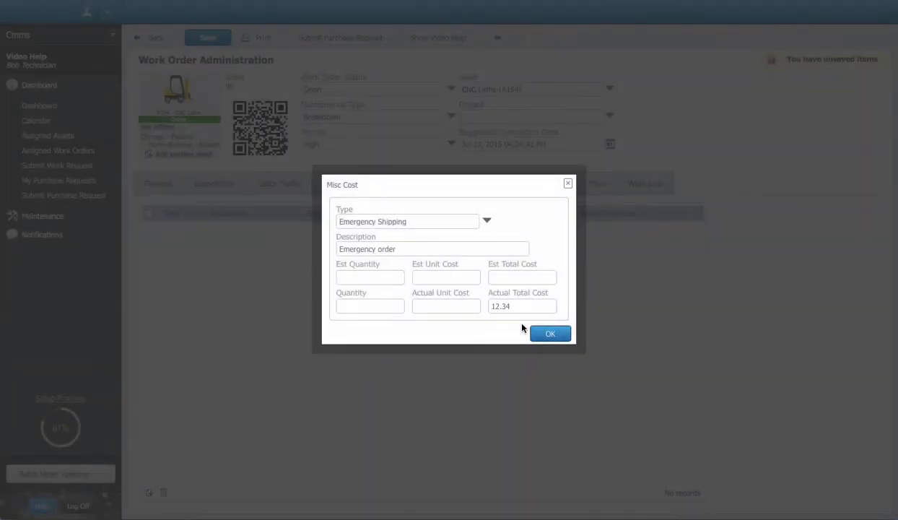
click(550, 333)
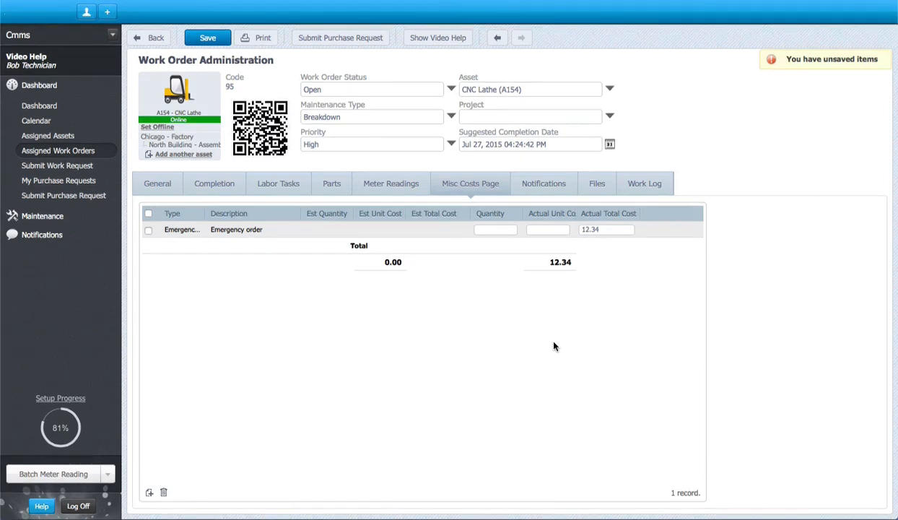
Add a meter reading of 12834 ProductionHours for the CNC Lathe to the work order.
click(392, 185)
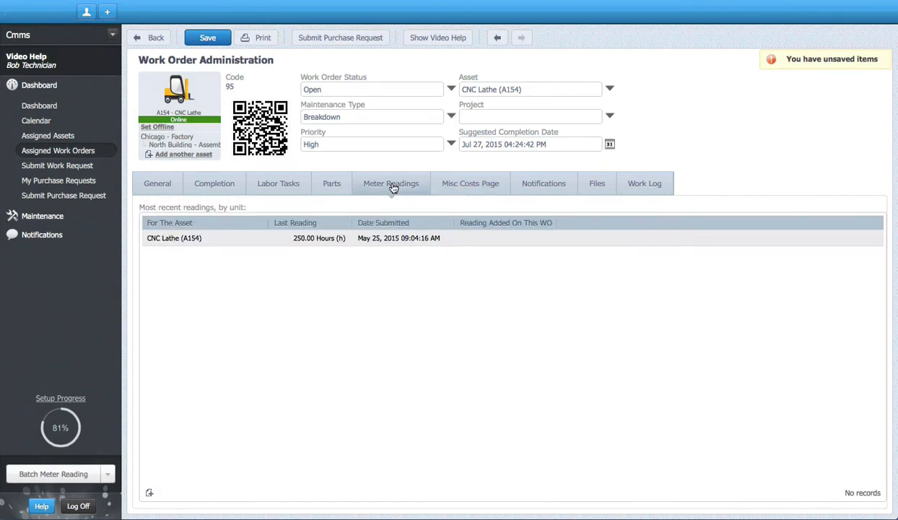
click(150, 495)
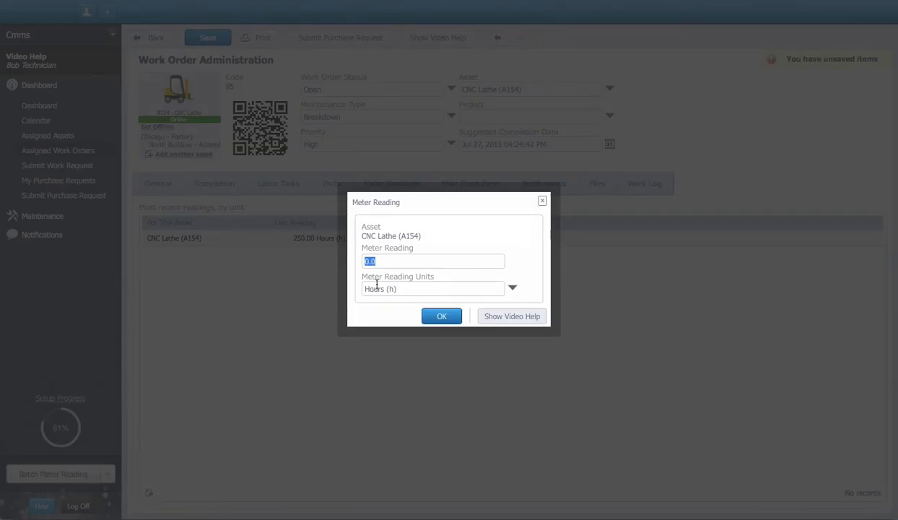
text(12834)
click(512, 288)
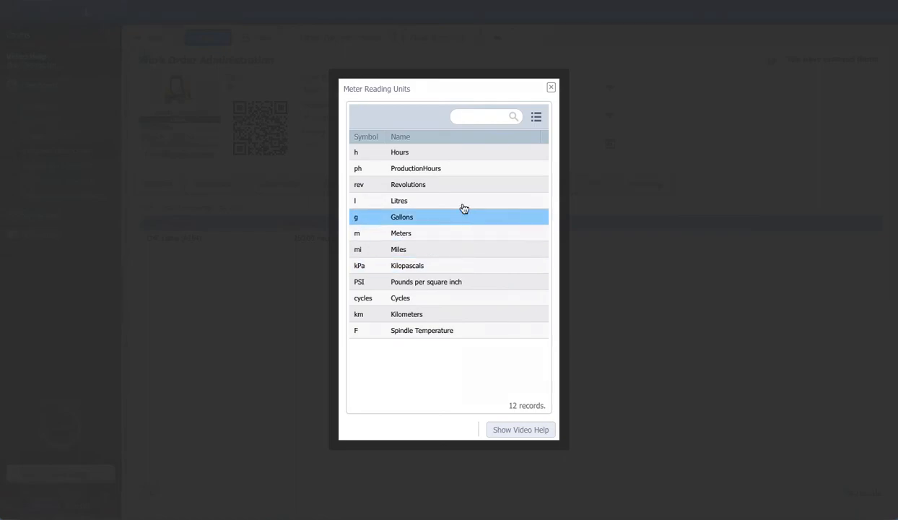
double_click(445, 170)
click(438, 316)
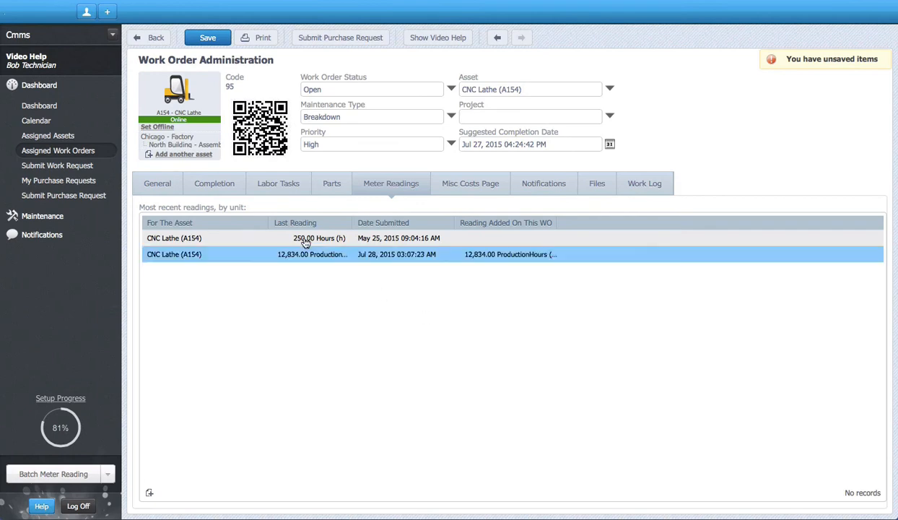
Paste the repair details into the Completion Notes, then save the work order with its status set to Closed, Completed.
click(217, 189)
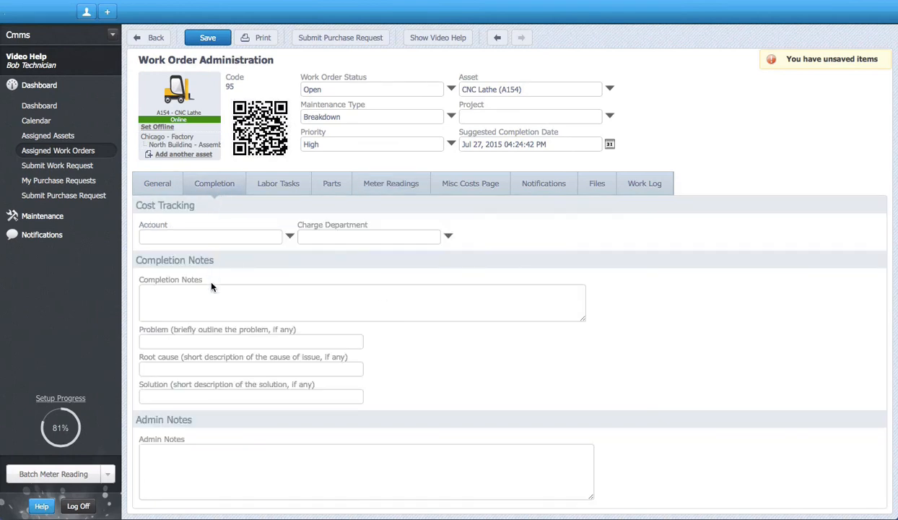
key(ctrl+v)
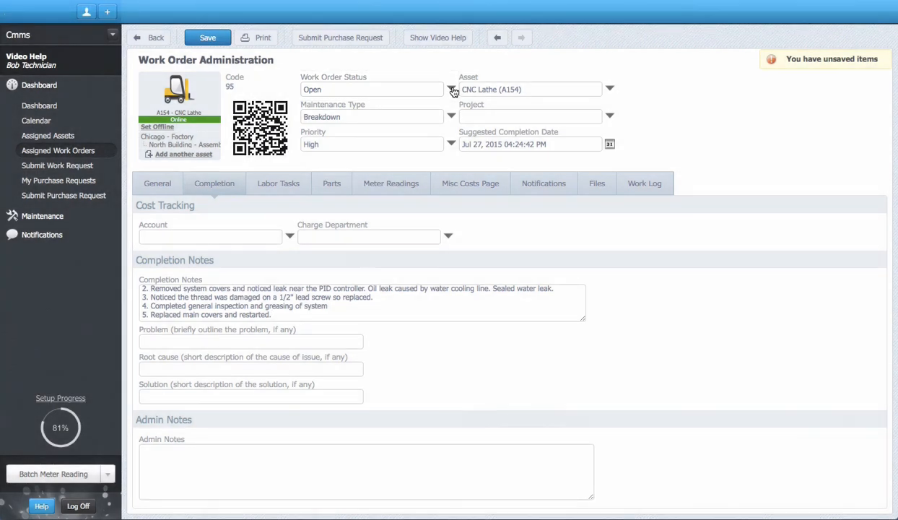
click(451, 89)
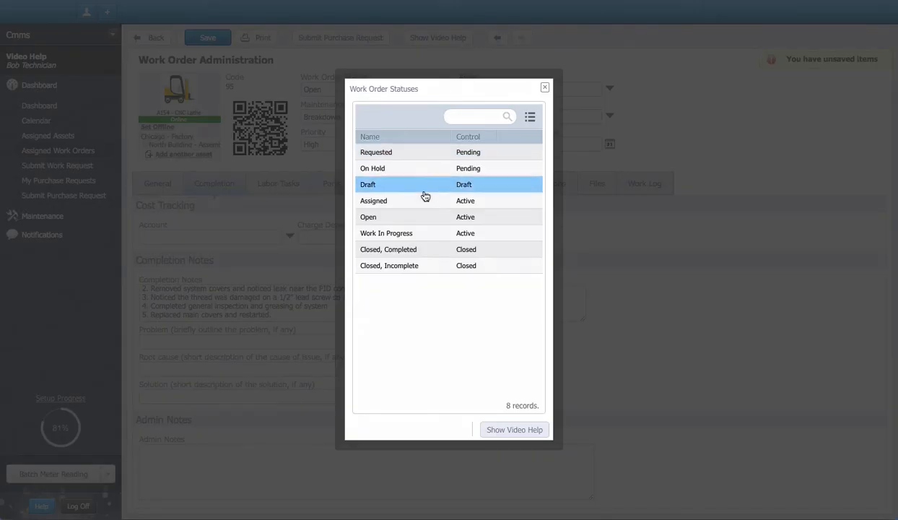
click(420, 253)
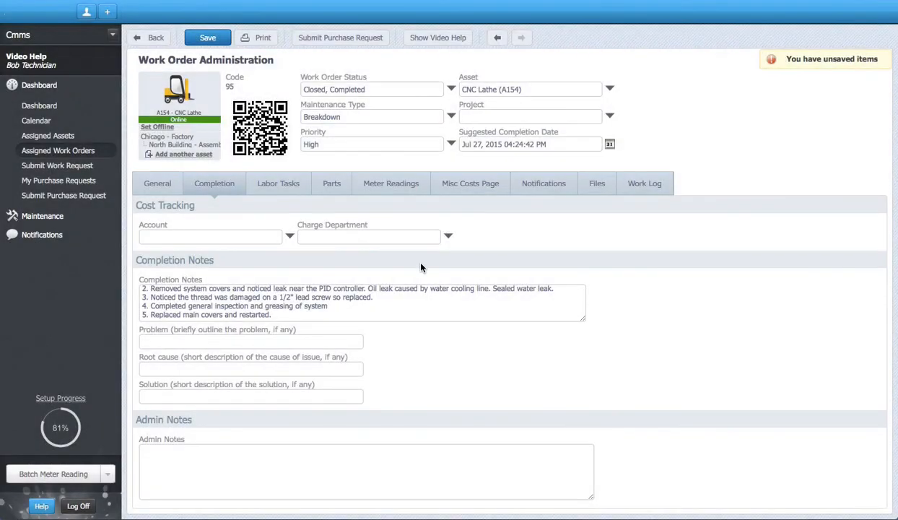
click(203, 40)
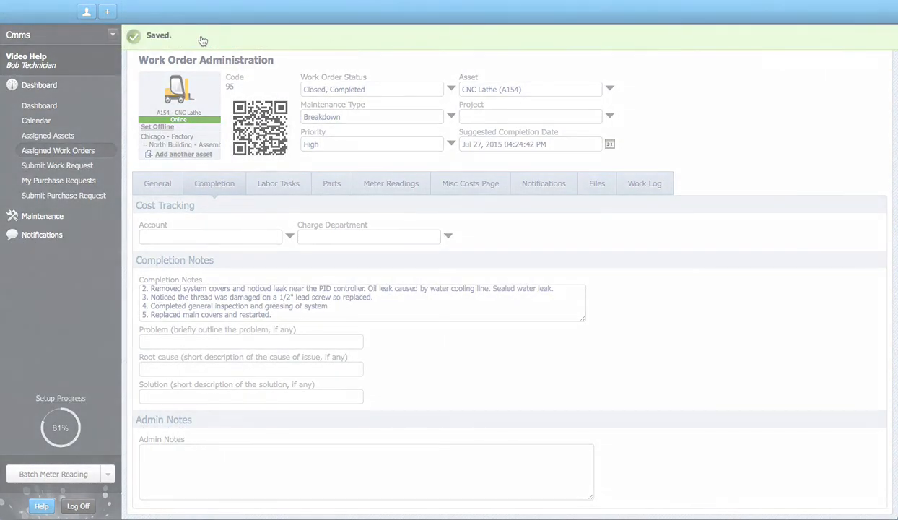